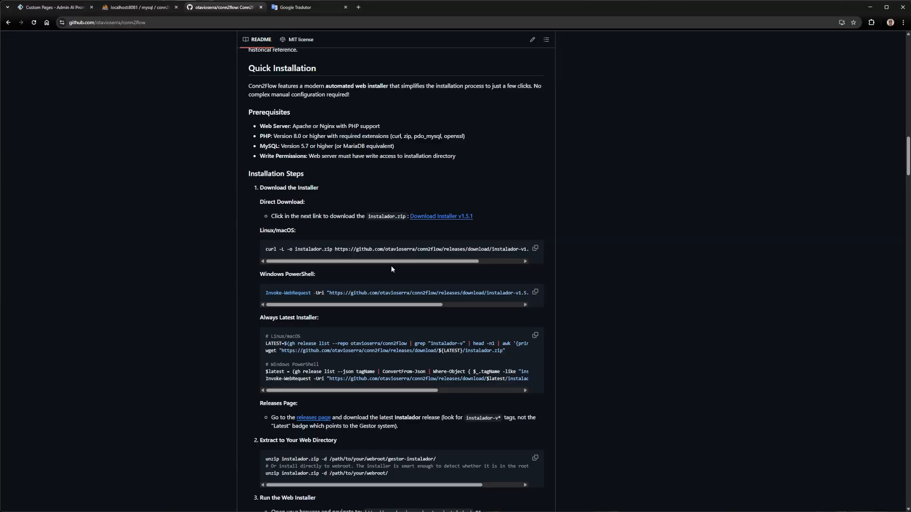
Download Installer v1.5.1 from the README's direct download link and save it as instalador.zip in Área de Trabalho
left_click_drag(176, 177, 290, 174)
mouse_move(418, 227)
left_mouse_down()
mouse_move(510, 182)
mouse_move(420, 226)
left_mouse_up()
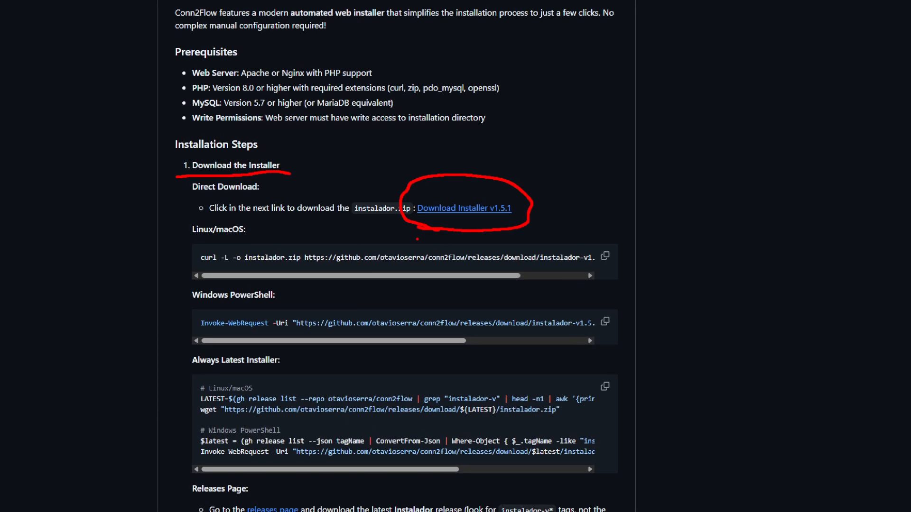
left_click(460, 208)
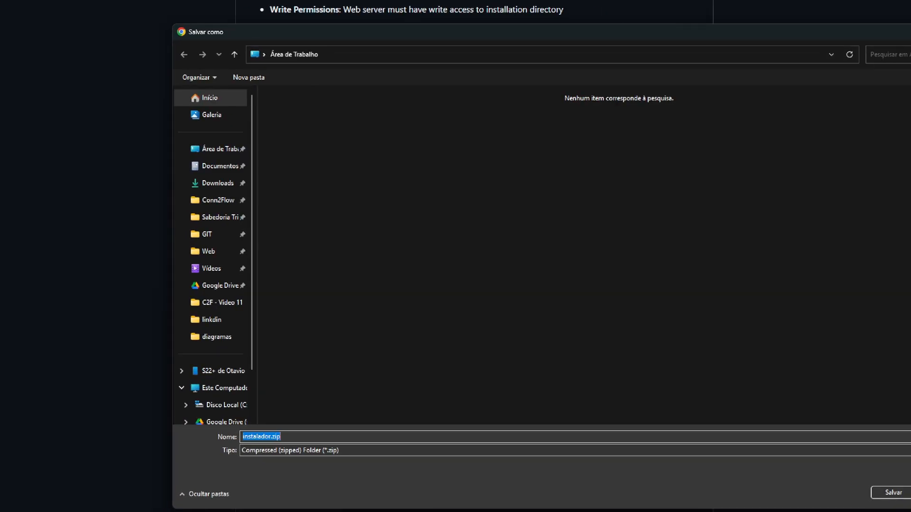
left_click_drag(233, 449, 239, 446)
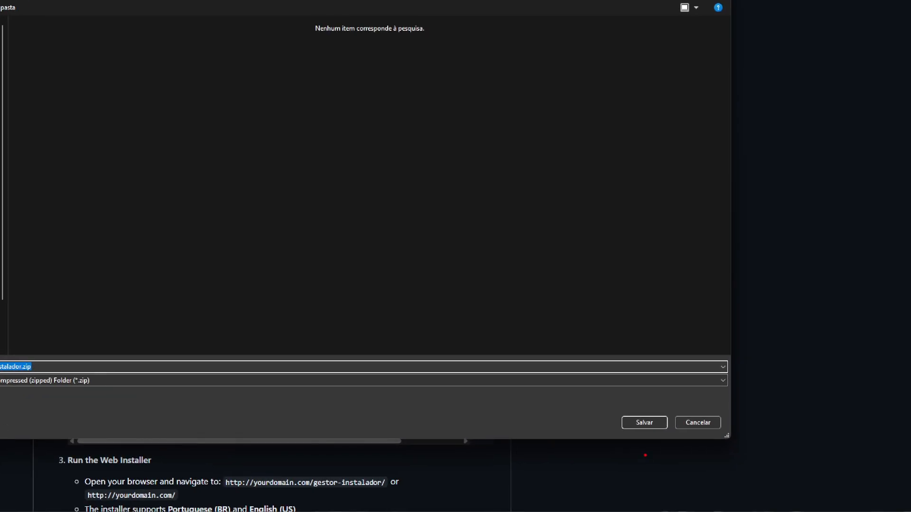
mouse_move(633, 386)
left_mouse_down()
mouse_move(600, 400)
mouse_move(685, 394)
mouse_move(612, 384)
left_mouse_up()
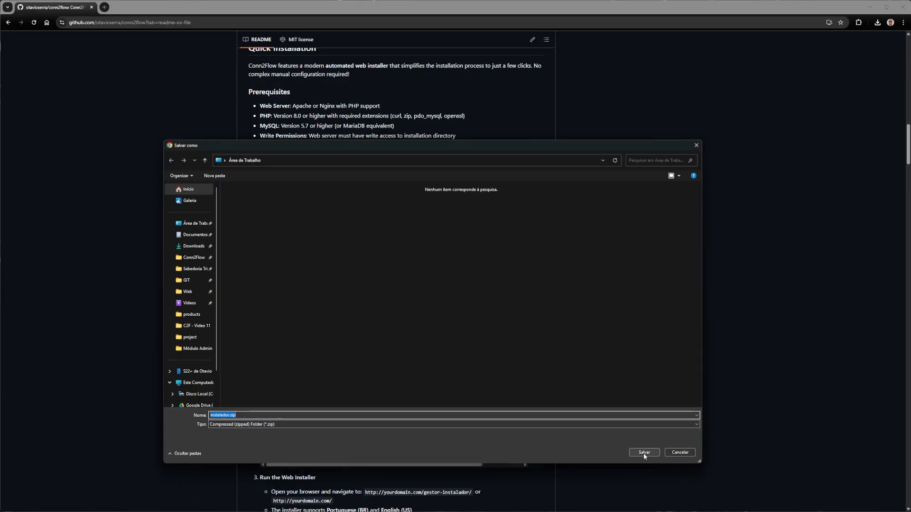
left_click(643, 453)
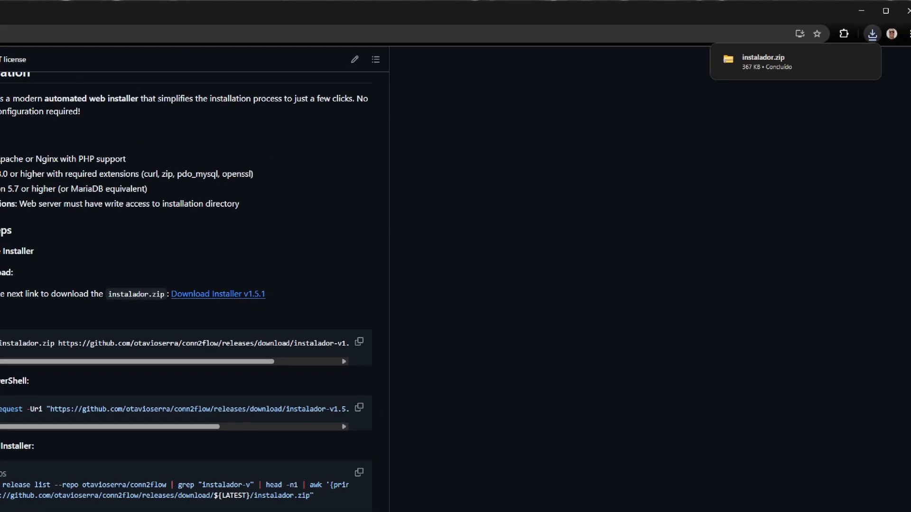
Create a folder named instalador inside the public_html folder of the localhost site
mouse_move(889, 58)
left_mouse_down()
mouse_move(780, 20)
mouse_move(768, 89)
left_mouse_up()
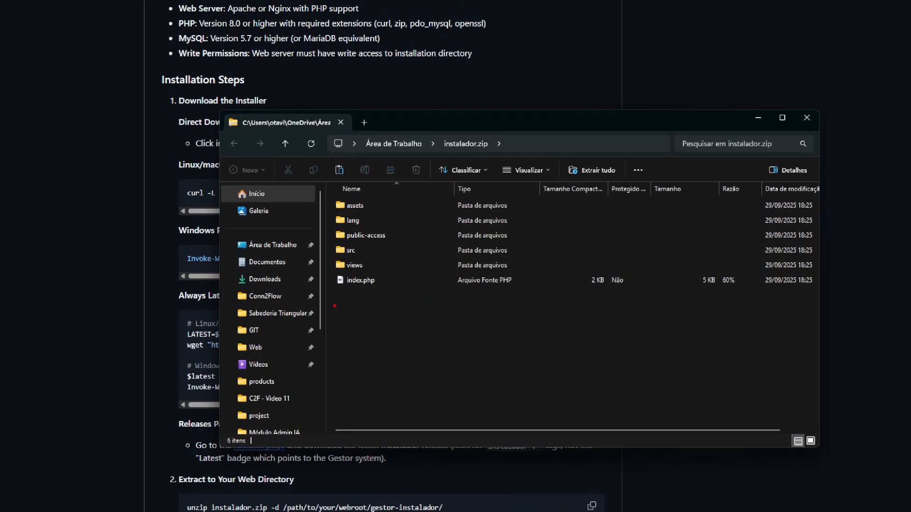
mouse_move(334, 306)
left_mouse_down()
mouse_move(591, 223)
mouse_move(330, 187)
mouse_move(333, 326)
left_mouse_up()
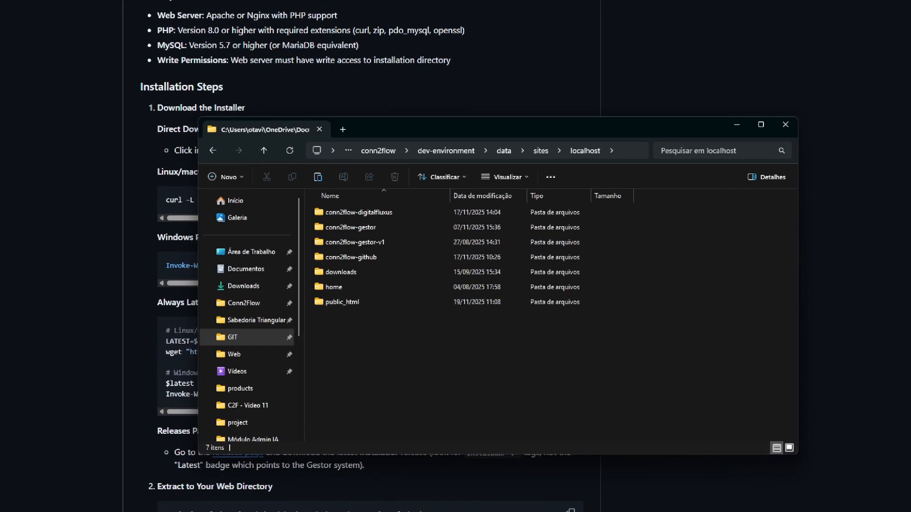
left_click_drag(318, 320, 361, 309)
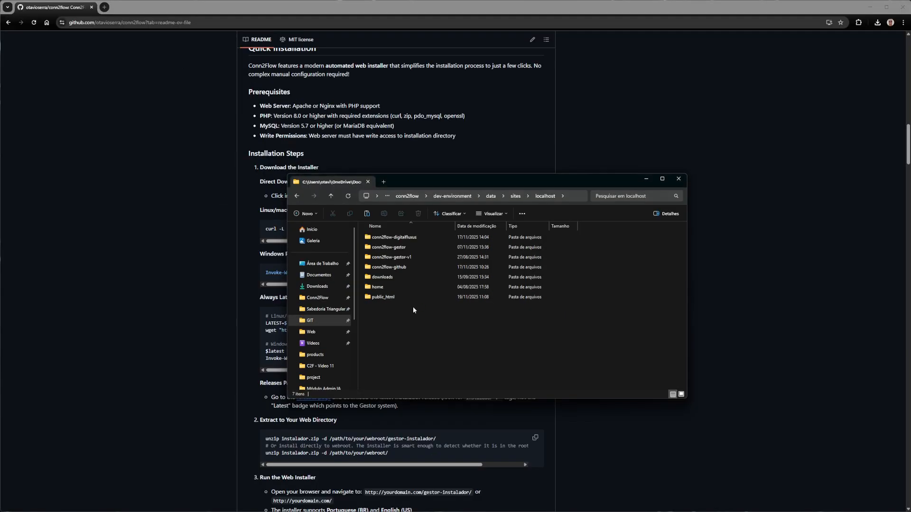
double_click(391, 298)
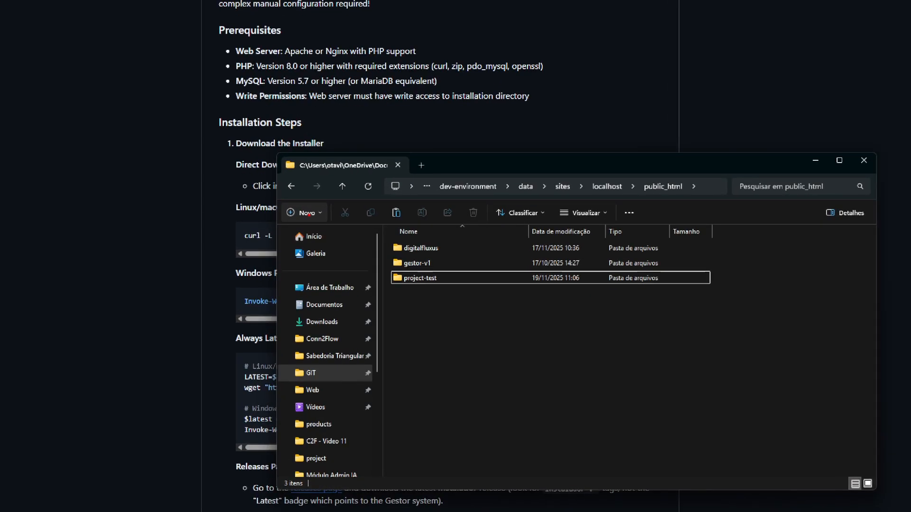
mouse_move(308, 214)
left_mouse_down()
mouse_move(332, 204)
mouse_move(304, 219)
left_mouse_up()
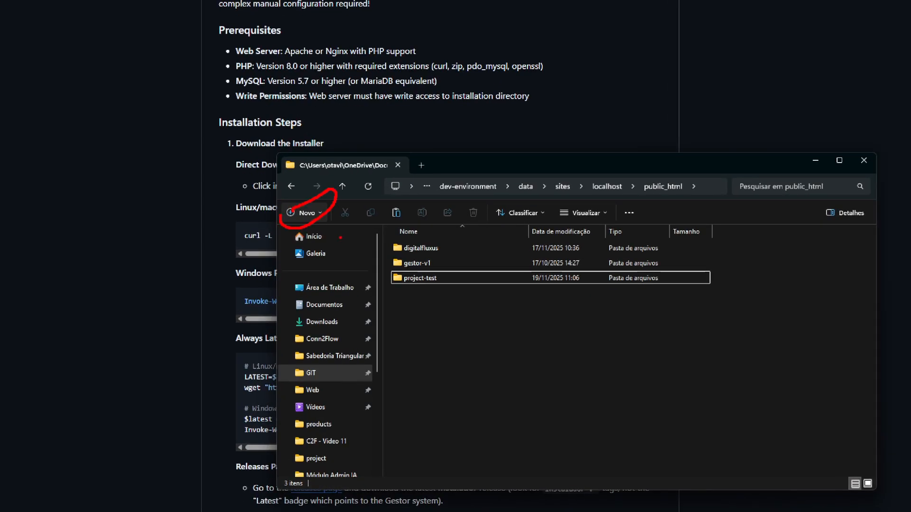
left_click(316, 213)
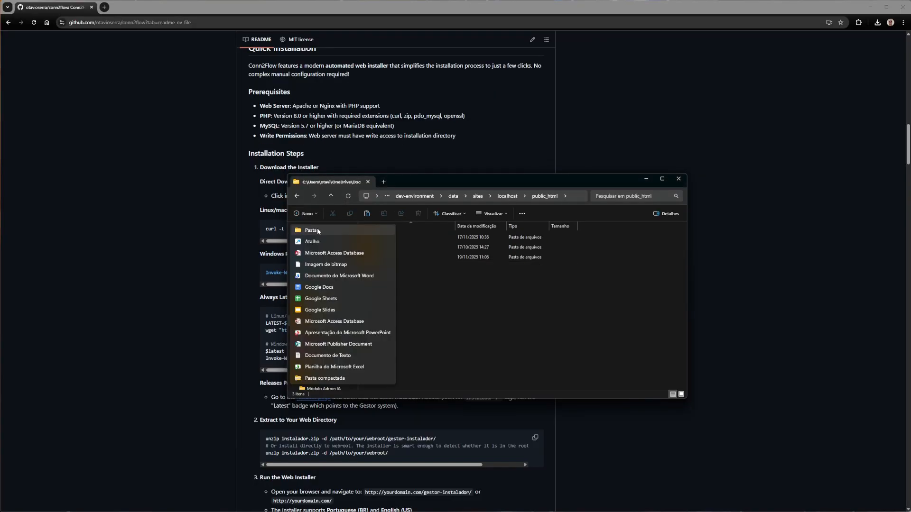
left_click(317, 231)
type("instalador")
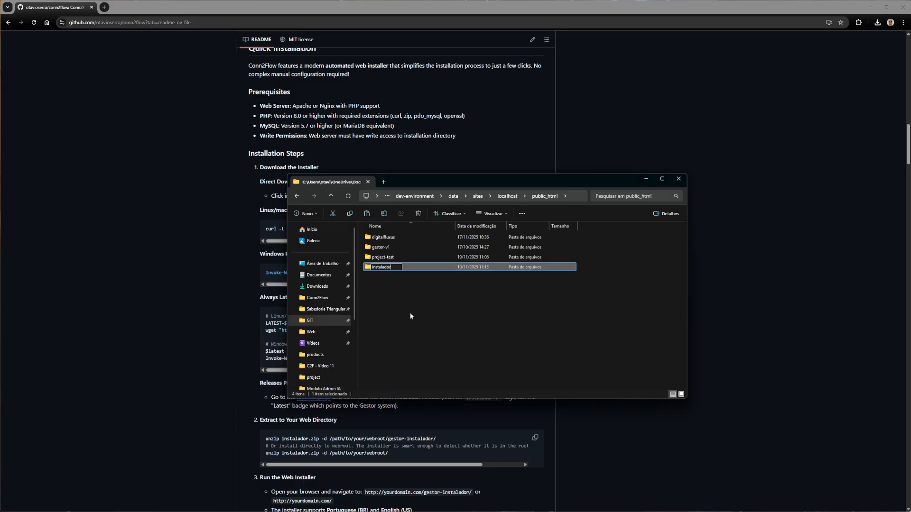
key("Return")
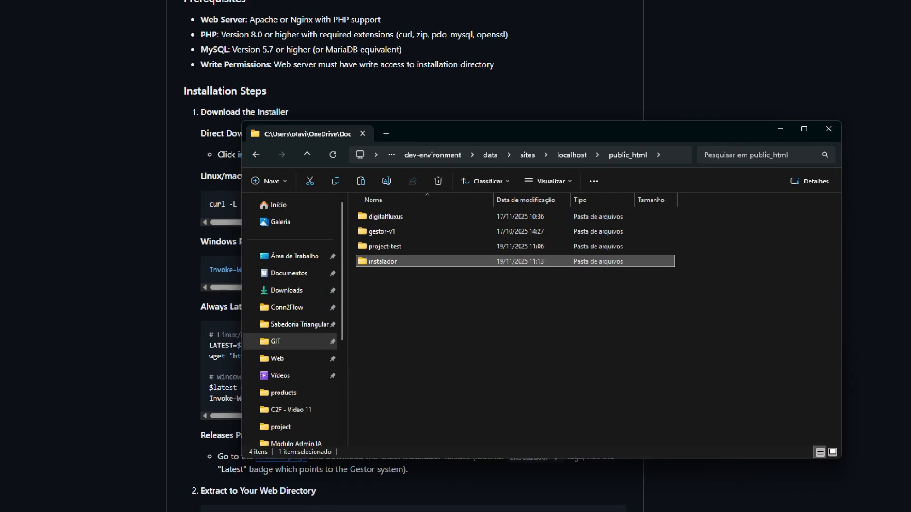
left_click_drag(357, 281, 416, 282)
key("Escape")
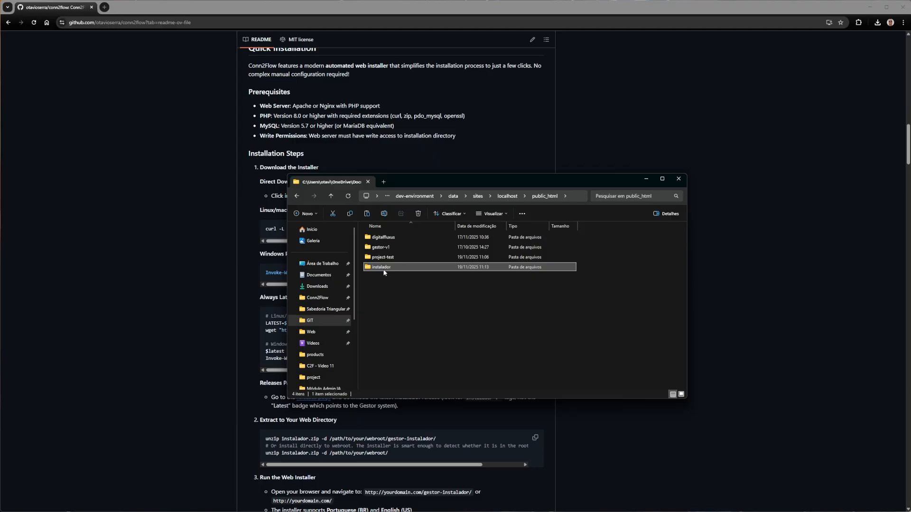
Extract all files of instalador.zip from the desktop into the new public_html\instalador folder
double_click(384, 271)
double_click(437, 261)
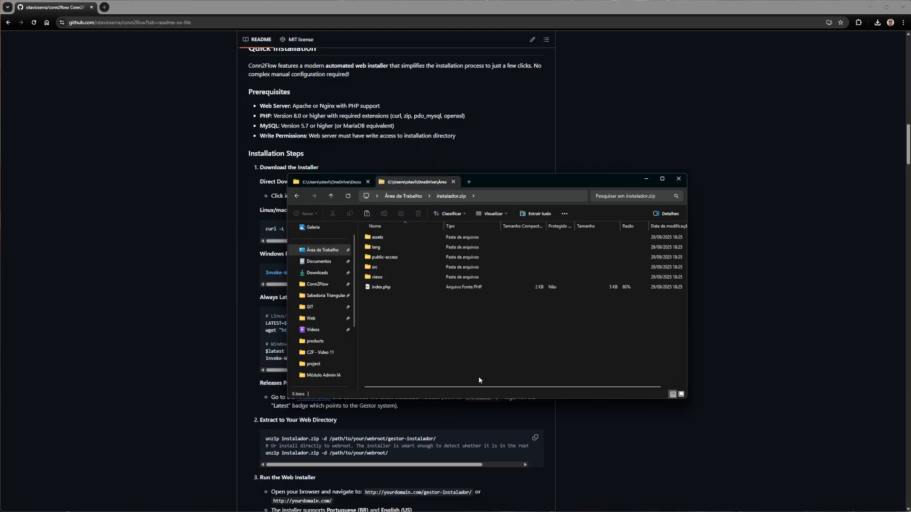
left_click_drag(511, 222, 523, 223)
left_click_drag(521, 222, 583, 221)
left_click(568, 196)
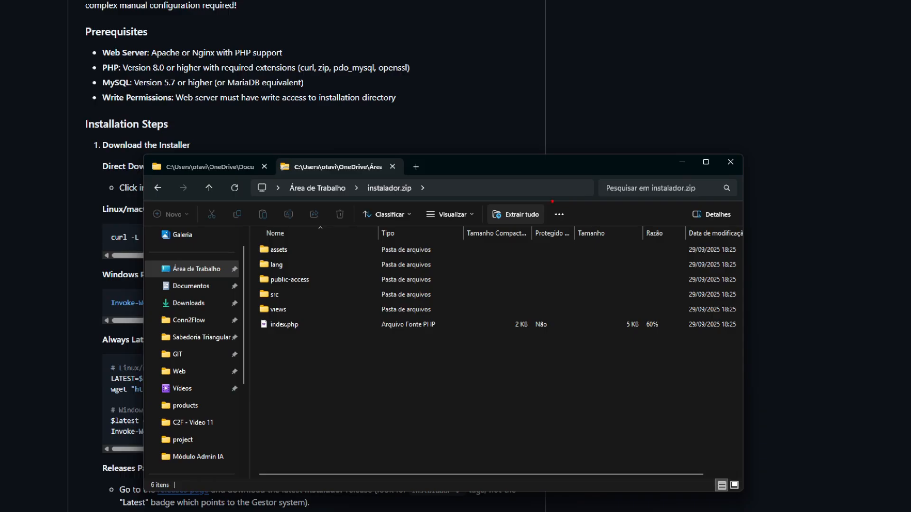
left_click_drag(565, 211, 560, 212)
left_click(535, 213)
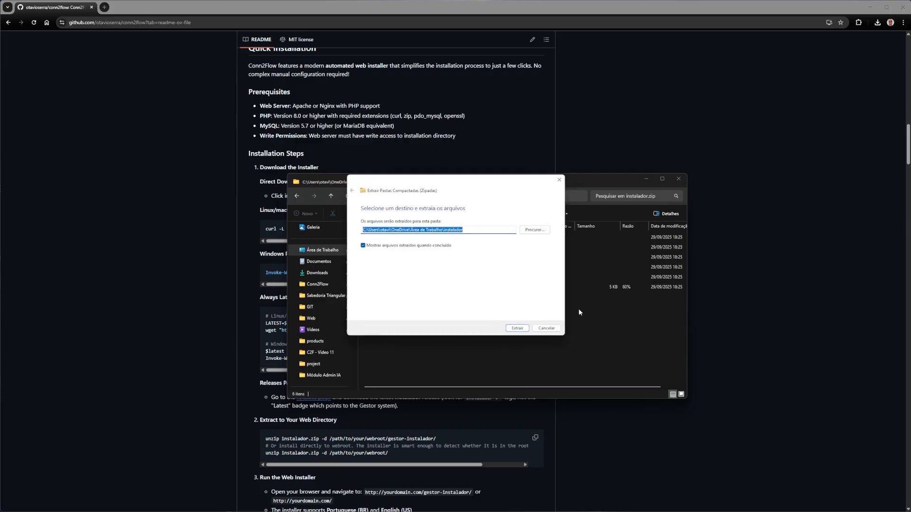
left_click_drag(359, 233, 461, 243)
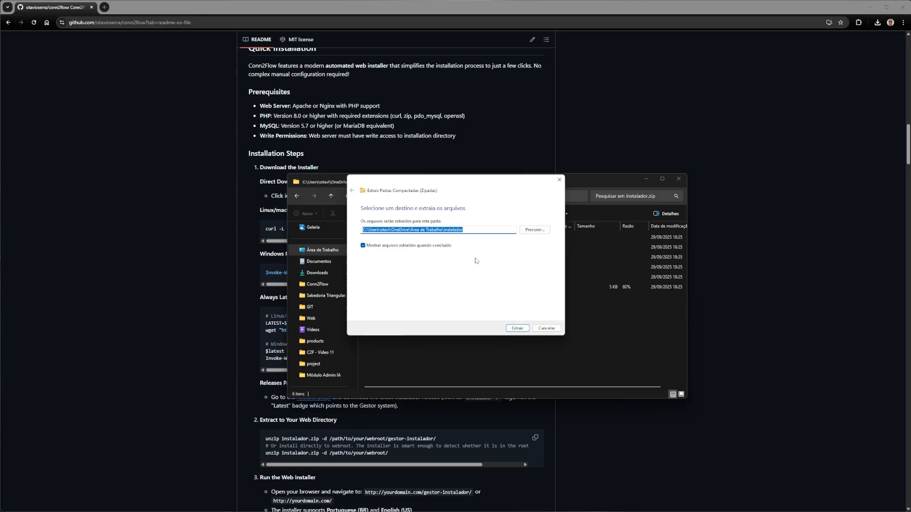
key("ctrl+v")
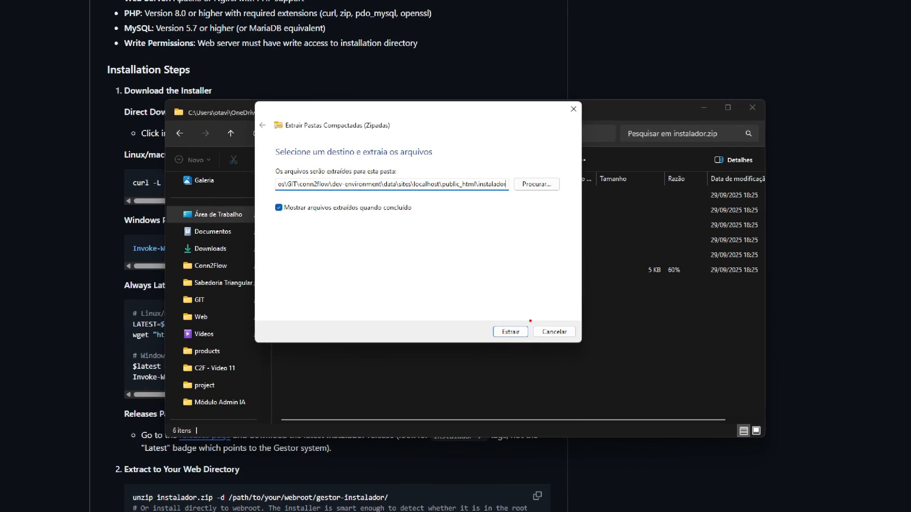
mouse_move(527, 317)
left_mouse_down()
mouse_move(516, 345)
mouse_move(513, 305)
left_mouse_up()
left_click_drag(427, 194, 509, 191)
key("Escape")
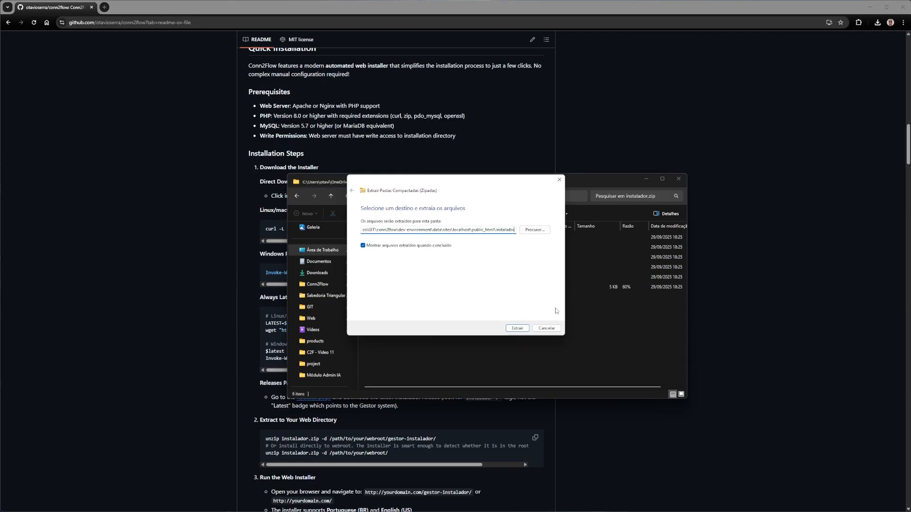
left_click(518, 331)
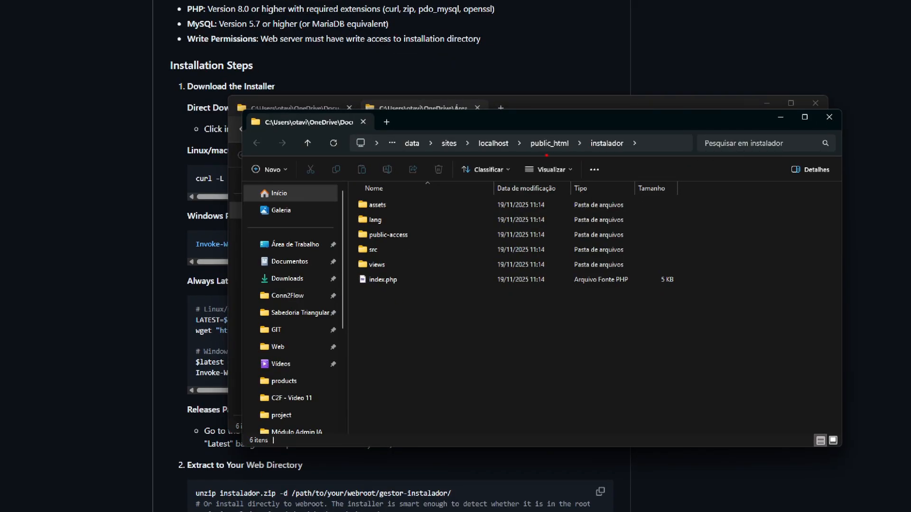
Open the web installer at localhost/instalador in English (US) and set the database host to mysql
left_click_drag(528, 154, 629, 159)
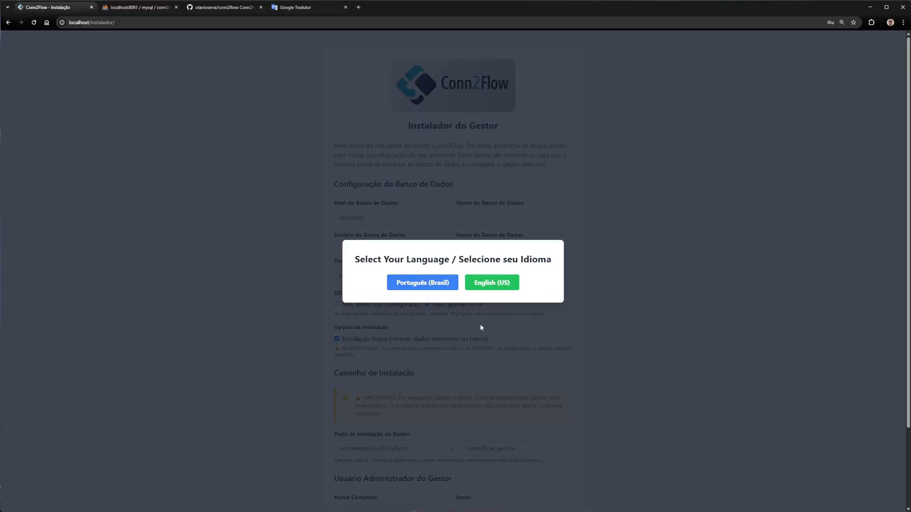
left_click(493, 285)
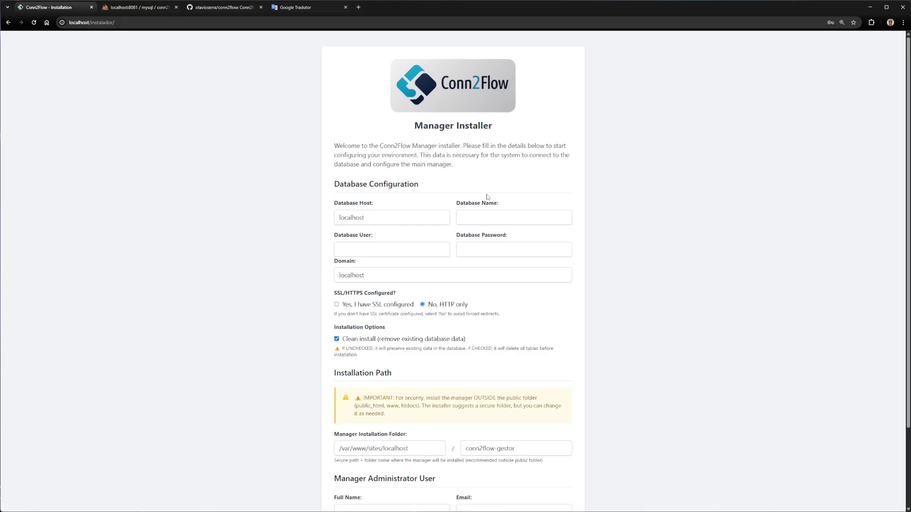
left_click(375, 217)
type("mysql")
double_click(363, 221)
type("mysql")
type("conn2flow")
Set the database name to conn2flow and the database user to conn2flow_user, and enter the database password
key("Tab")
type("conn2flow_user")
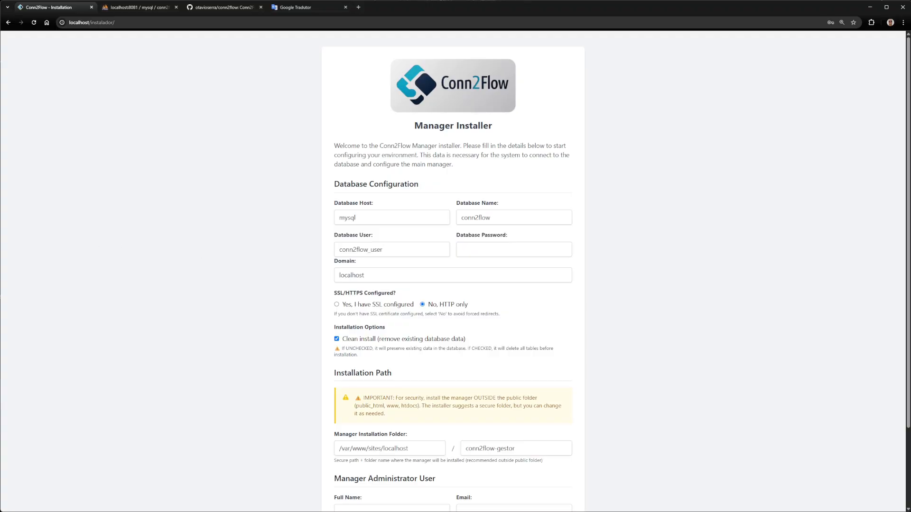
key("Tab")
type("••••••••••••••")
key("ctrl+1")
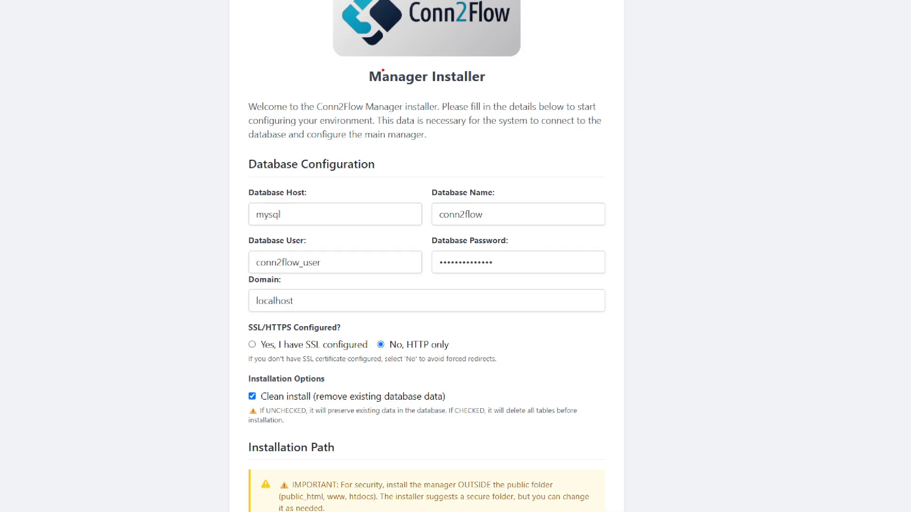
Review the installer's database configuration, SSL setting, installation options and installation path
left_click_drag(372, 88, 519, 83)
left_click_drag(228, 184, 233, 309)
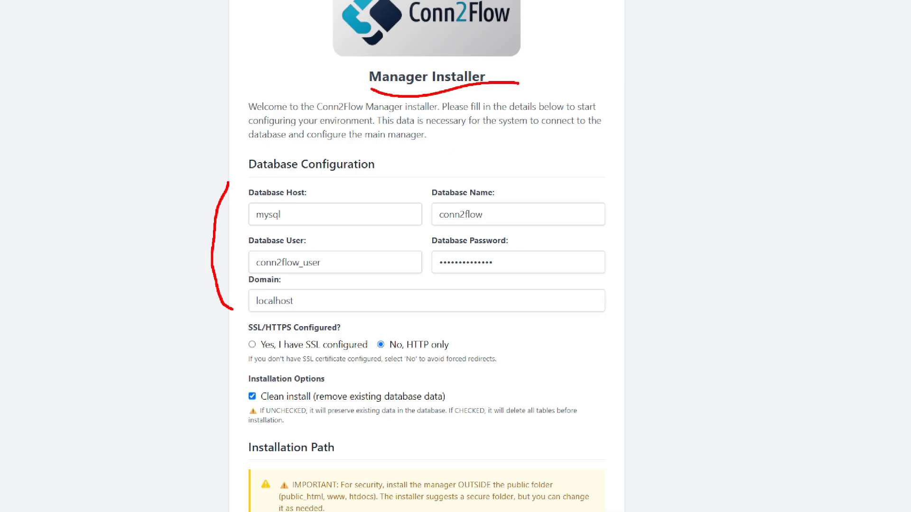
left_click_drag(625, 167, 622, 325)
right_click(620, 327)
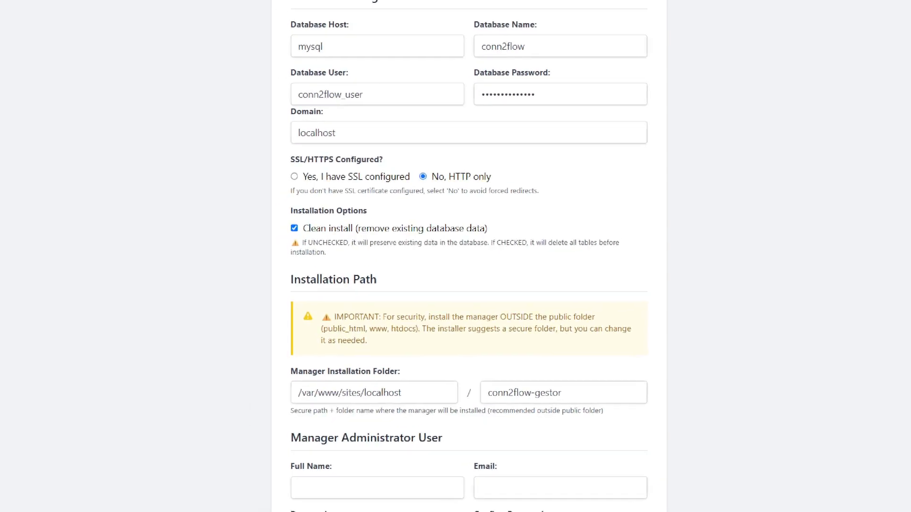
left_click(338, 234)
left_click_drag(266, 150, 280, 264)
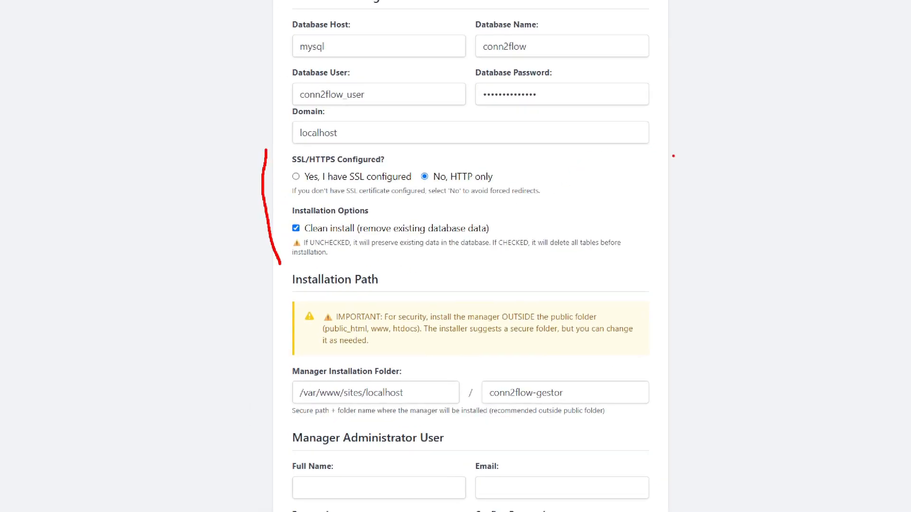
left_click_drag(631, 152, 663, 261)
right_click(653, 270)
left_click(386, 391)
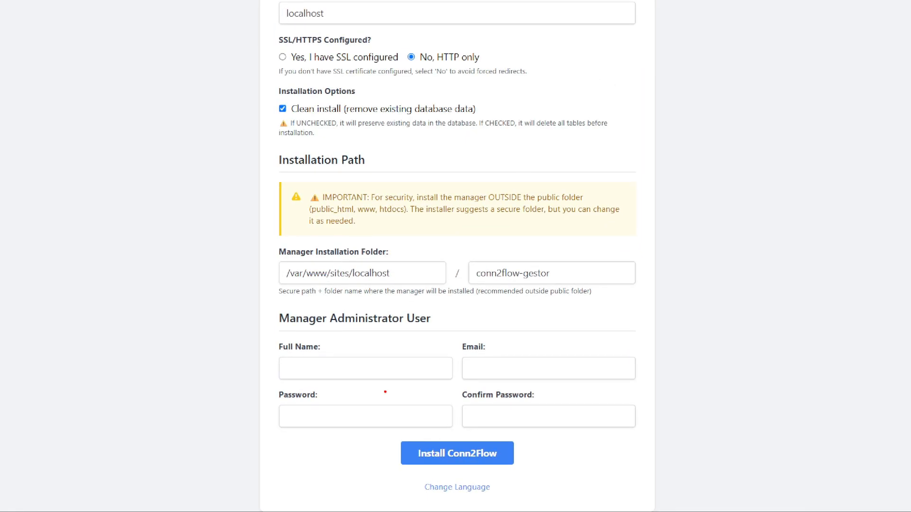
mouse_move(258, 180)
left_mouse_down()
mouse_move(257, 235)
mouse_move(356, 243)
mouse_move(626, 240)
mouse_move(638, 175)
mouse_move(285, 177)
left_mouse_up()
Fill in the administrator's full name as Administrador do Sistema, the email, the password and its confirmation, and install Conn2Flow
left_click(367, 415)
type("Administrador do Sistema")
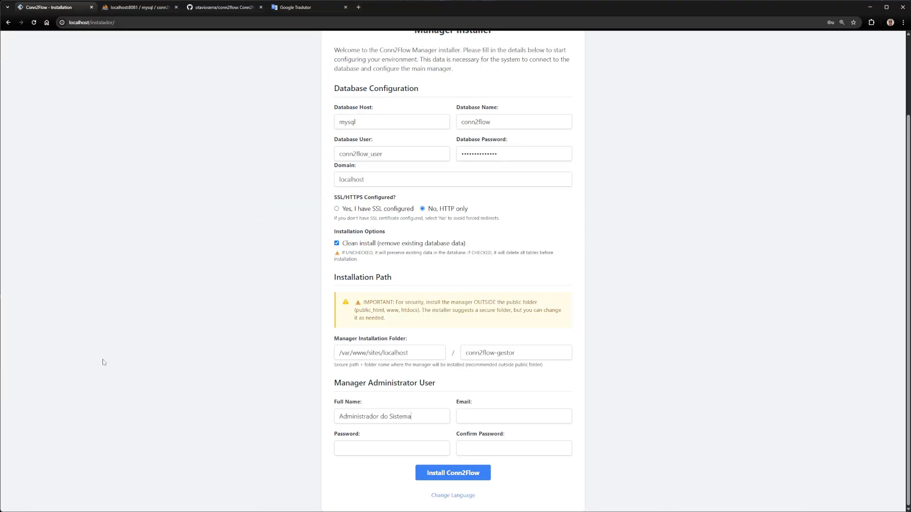
left_click(465, 413)
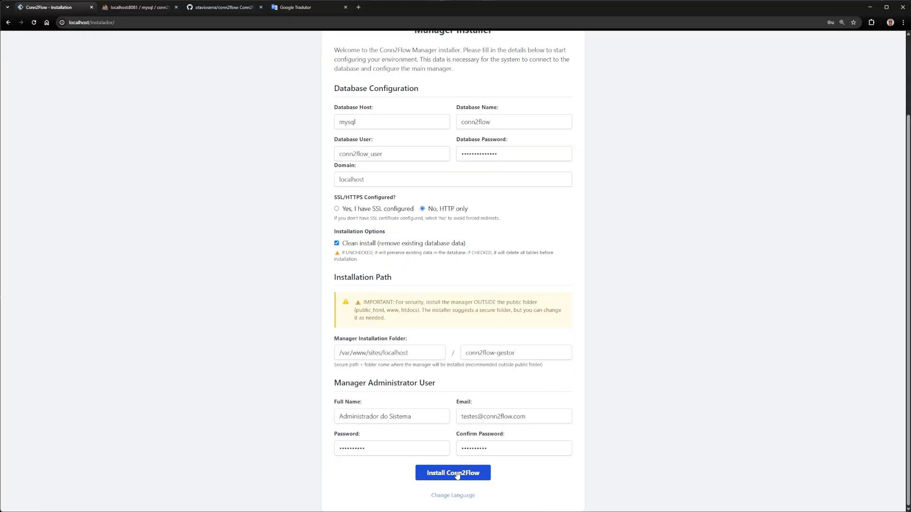
left_click(457, 474)
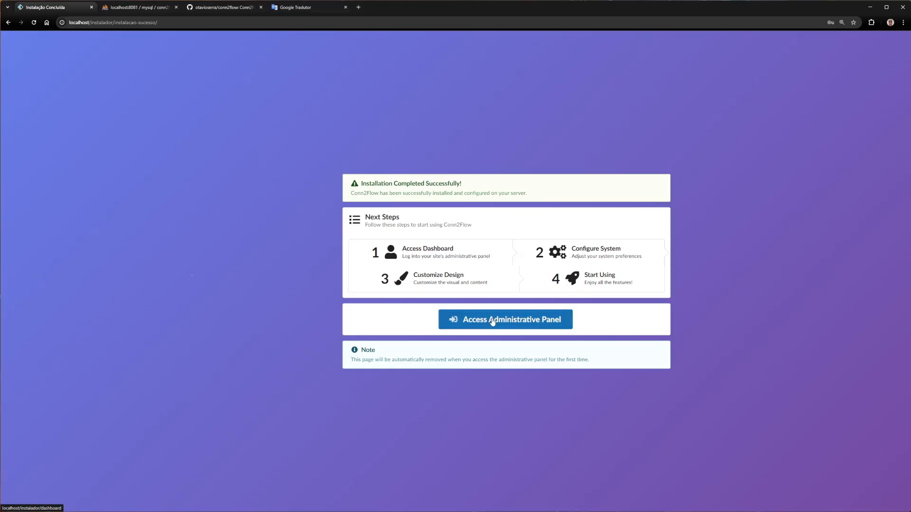
Access the administrative panel and open the Language Settings of the environment configuration
left_click(492, 321)
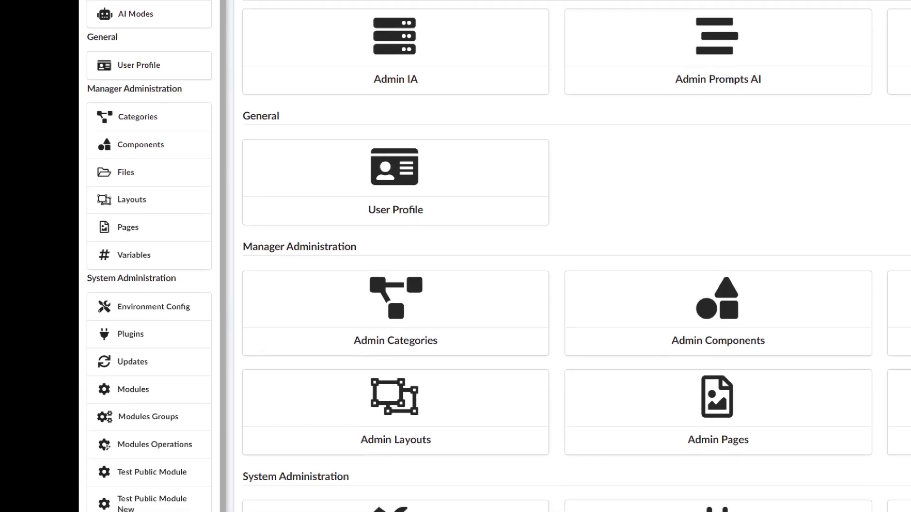
left_click_drag(87, 269, 199, 264)
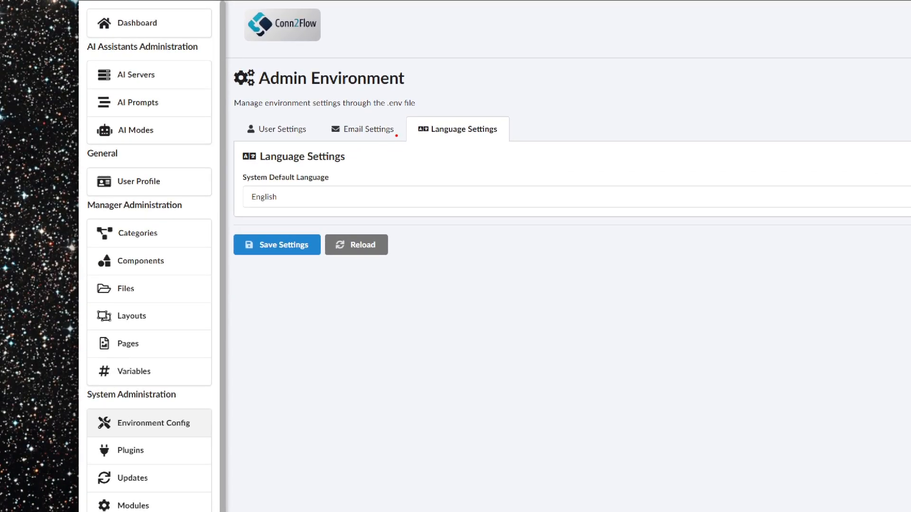
mouse_move(393, 139)
left_mouse_down()
mouse_move(465, 90)
mouse_move(408, 166)
left_mouse_up()
mouse_move(296, 161)
left_mouse_down()
mouse_move(295, 238)
mouse_move(216, 178)
left_mouse_up()
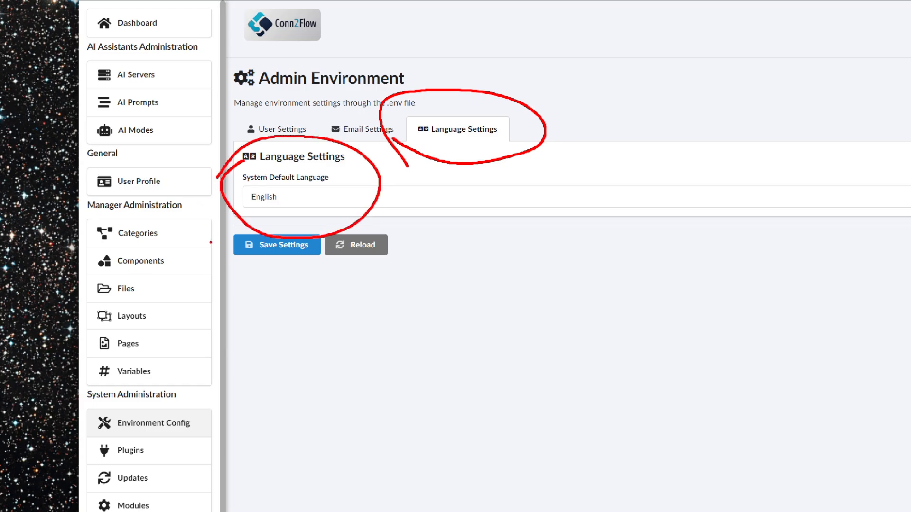
Set the system default language to Portuguese (Brazil)
key("Escape")
left_click(161, 161)
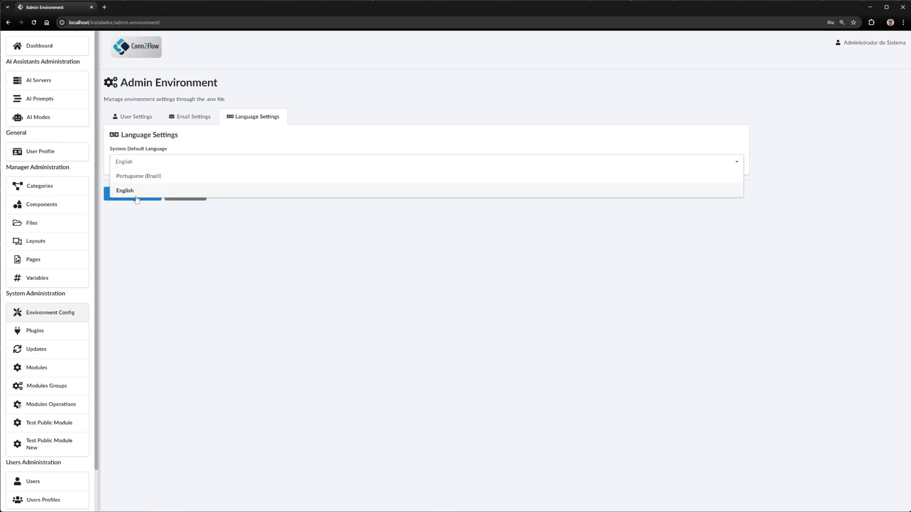
left_click(145, 176)
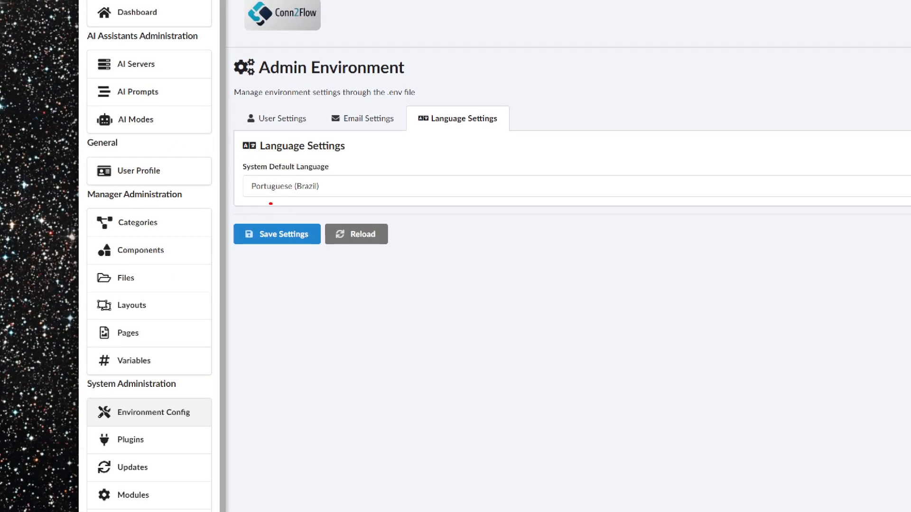
Save the language settings and reload the page to apply the Portuguese (Brazil) interface
mouse_move(270, 204)
left_mouse_down()
mouse_move(301, 209)
mouse_move(251, 209)
left_mouse_up()
key("Escape")
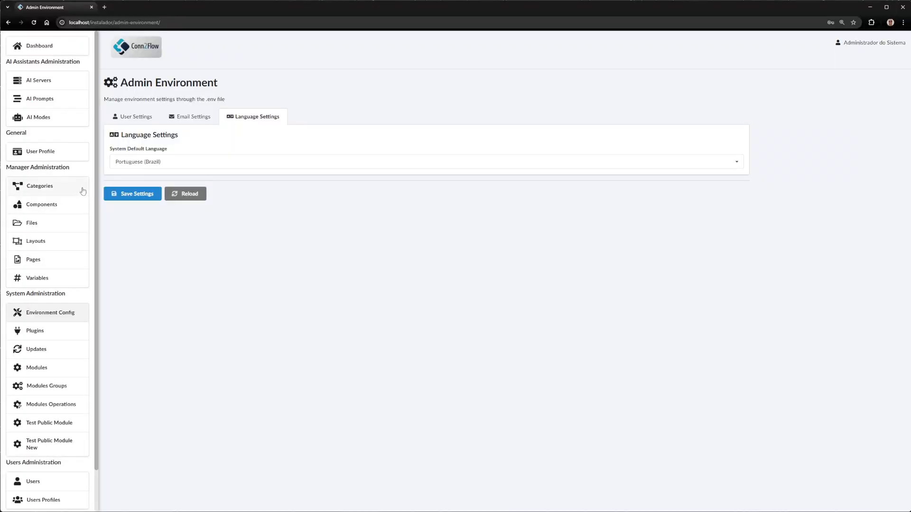
left_click(126, 194)
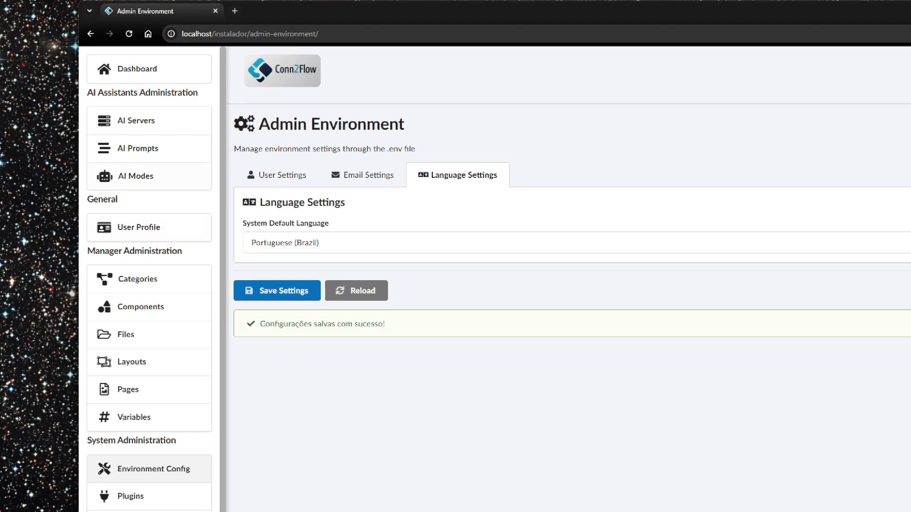
left_click(128, 33)
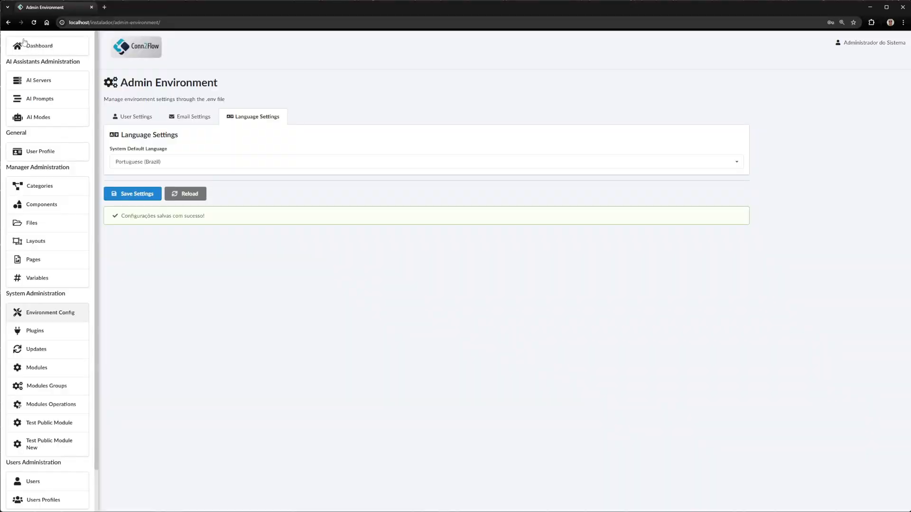
left_click(32, 22)
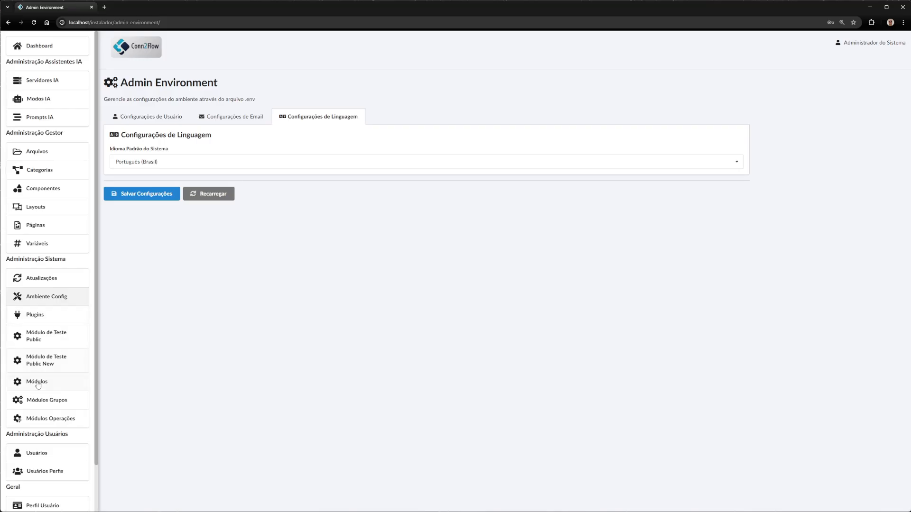
Switch the system default language back to English and save the settings
left_click(127, 172)
left_click(125, 189)
left_click(127, 196)
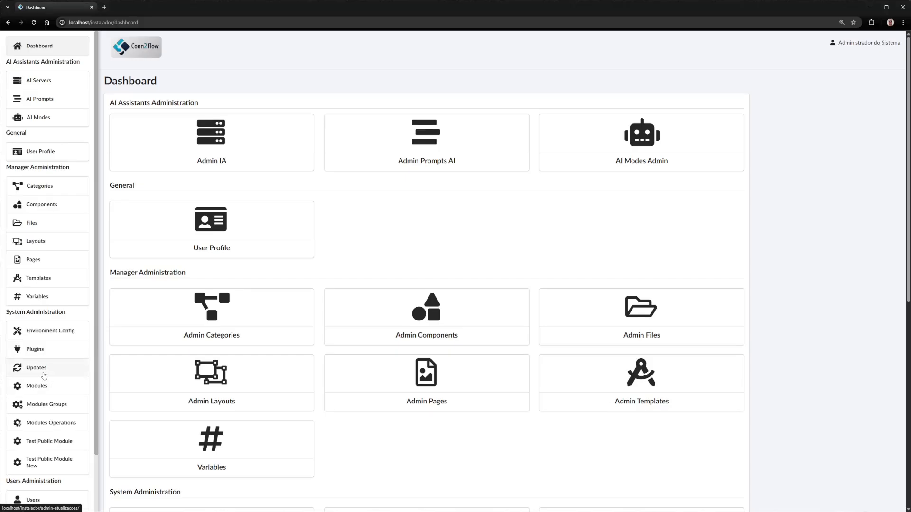
Open the system updates page and run an update in Full mode, following its progress log
left_click(43, 371)
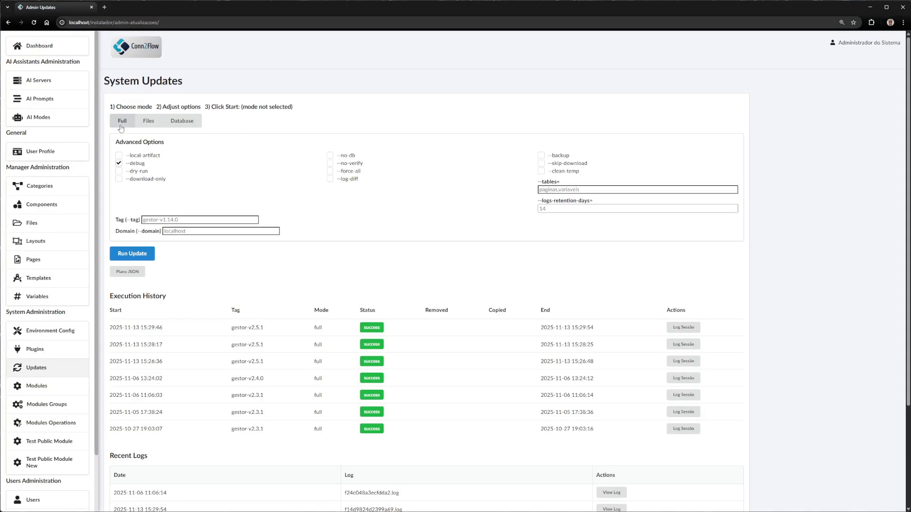
left_click(120, 125)
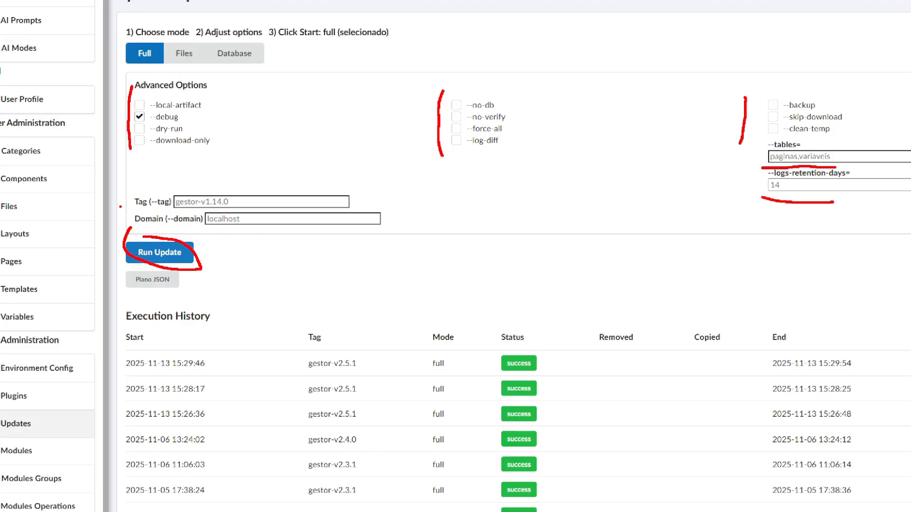
left_click_drag(176, 231, 227, 231)
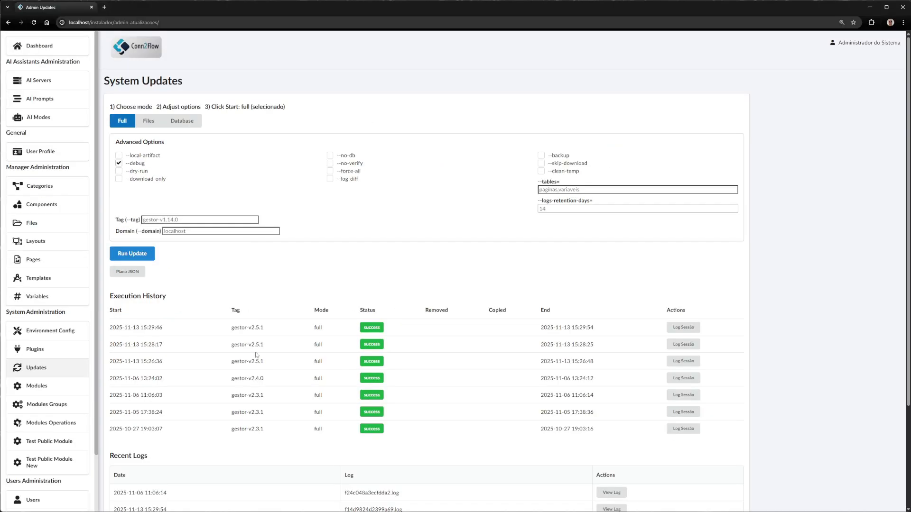
left_click(147, 255)
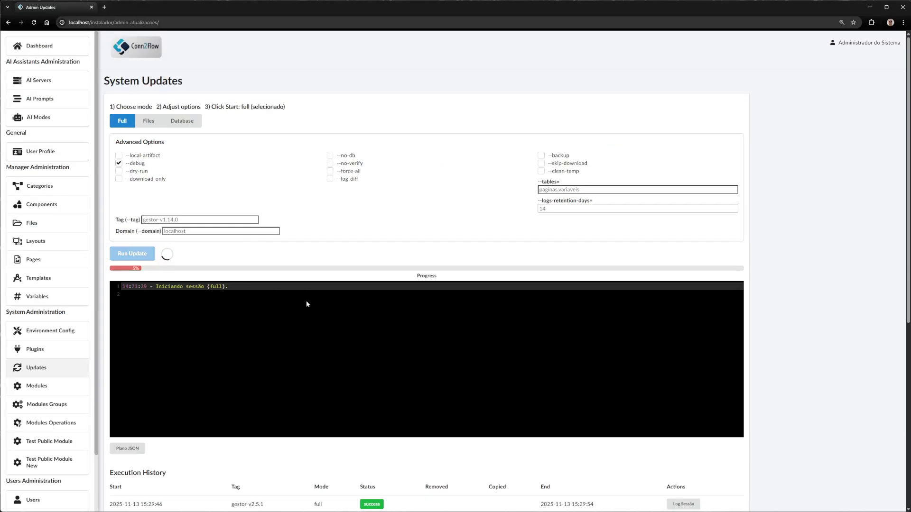
scroll(249, 465, "down", 4)
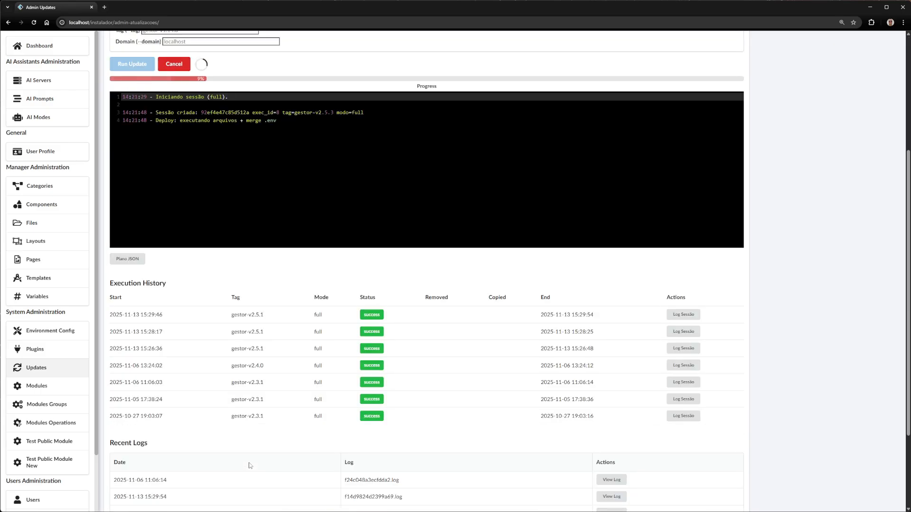
scroll(249, 466, "up", 5)
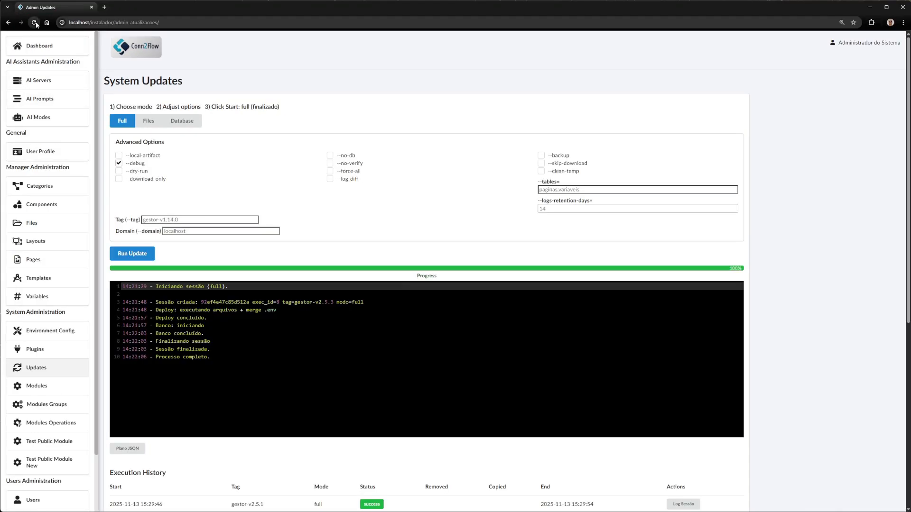
Reload the updates page, review the session log of the newest execution in the history, and return to System Updates
left_click(34, 22)
scroll(75, 342, "down", 2)
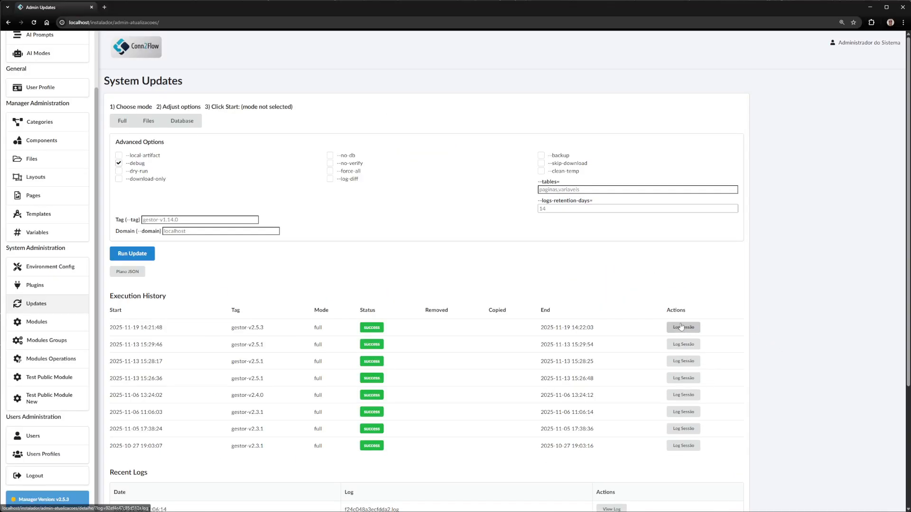
left_click(682, 327)
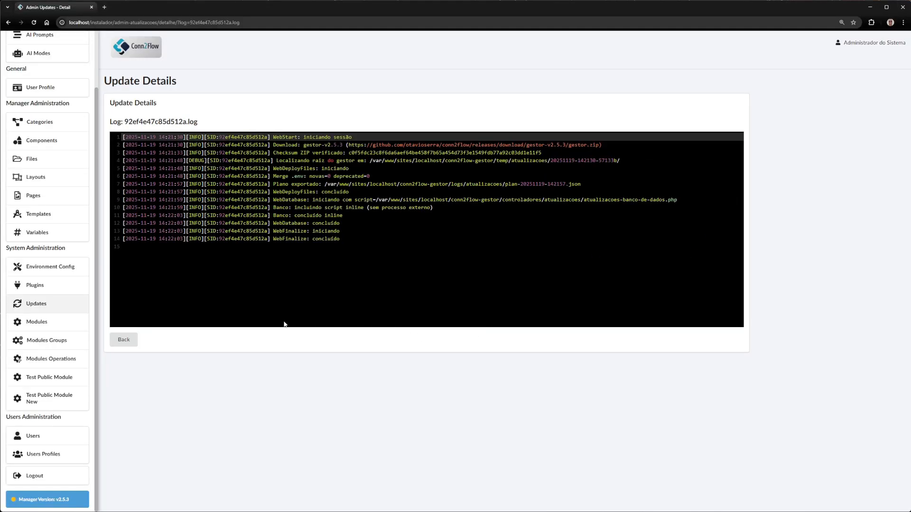
left_click(129, 341)
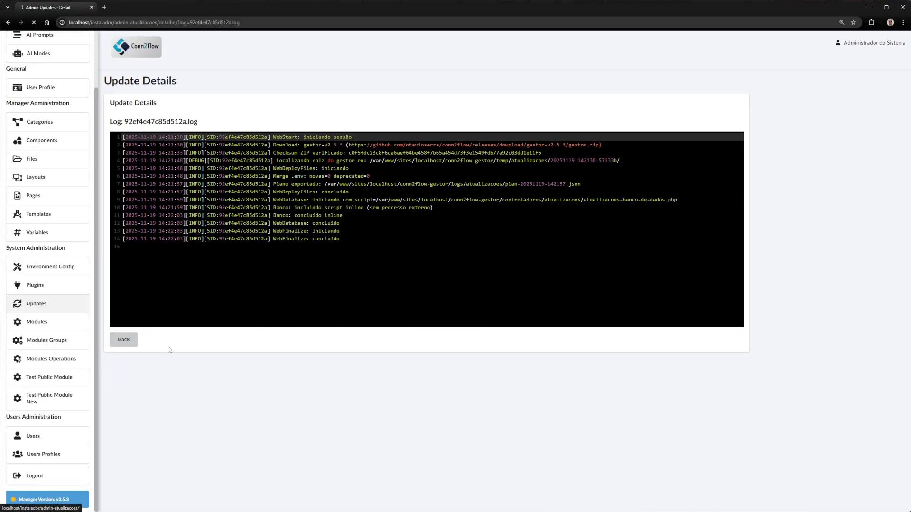
View the log f24c048a3ecfdda2.log from the recent logs and return to System Updates
scroll(496, 295, "down", 3)
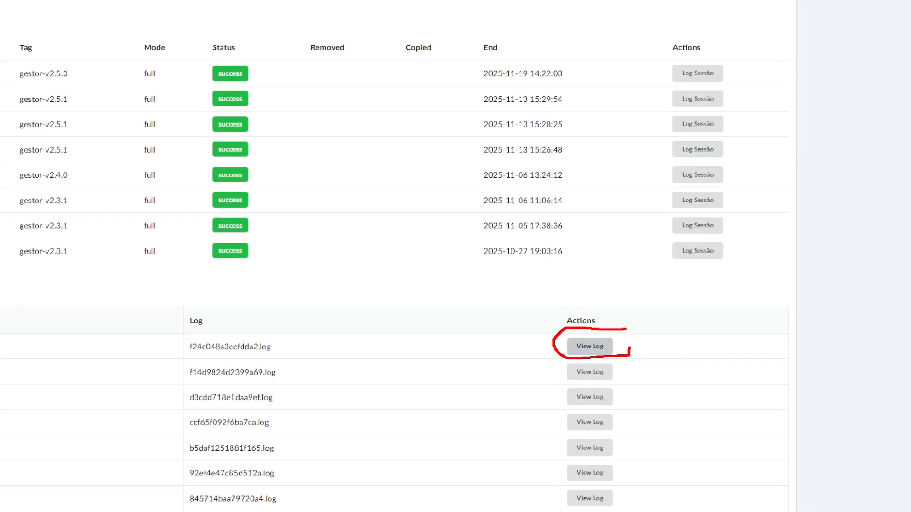
left_click(589, 347)
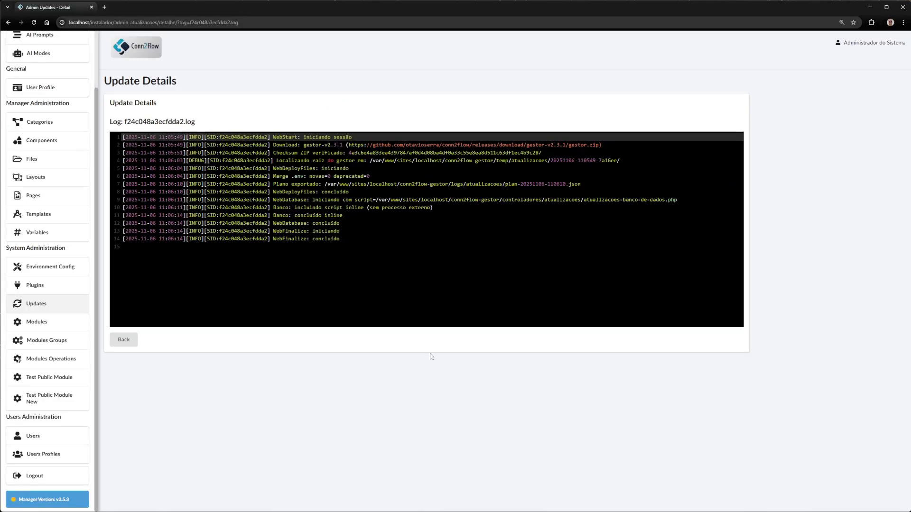
left_click(135, 345)
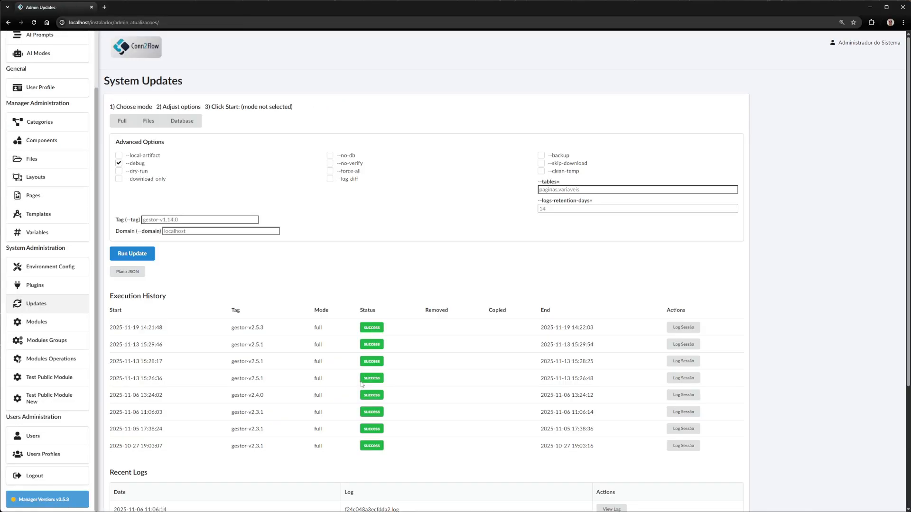